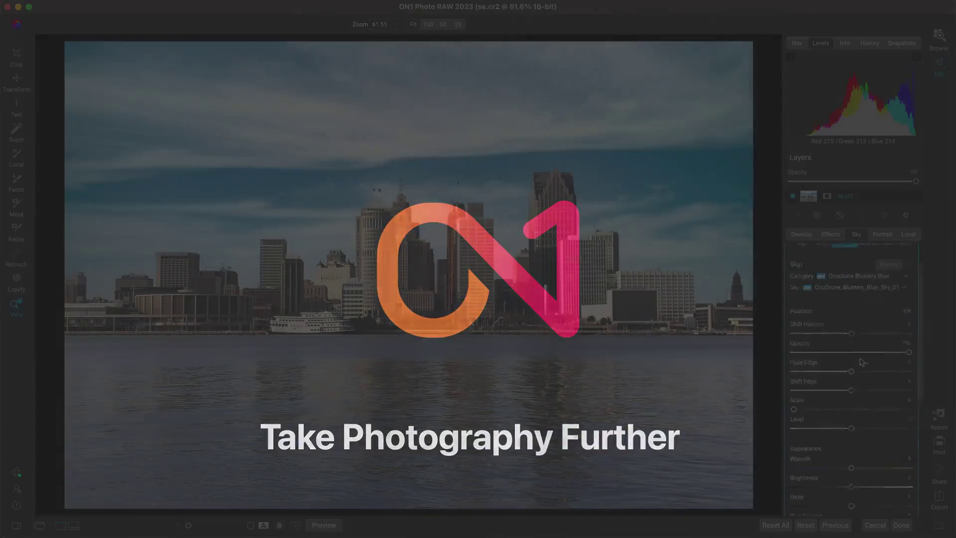
Blur the swapped sky with Blur Amount near 100, then reset Blur Angle to 0
{"action": "scroll", "coordinate": [863, 362], "scroll_direction": "down", "scroll_amount": 4}
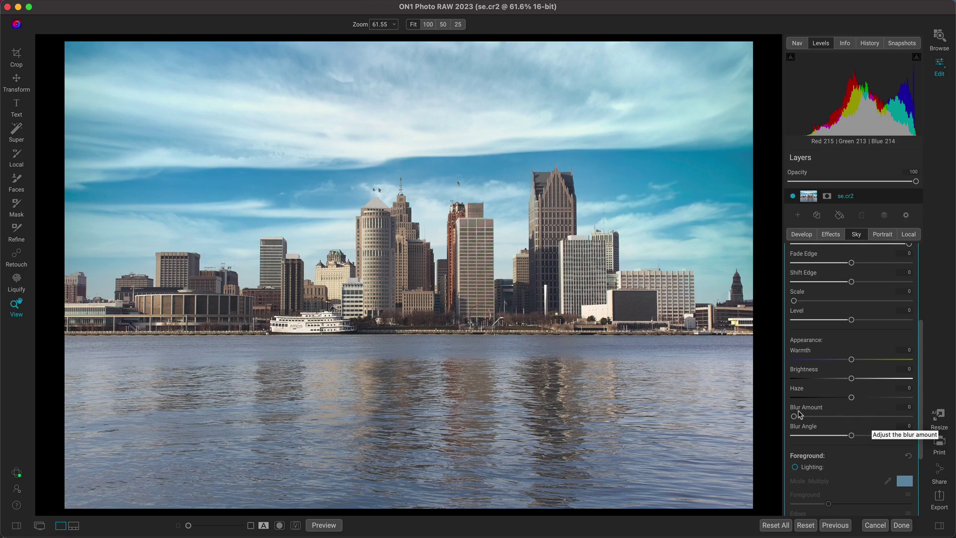
{"action": "left_click_drag", "start_coordinate": [797, 416], "coordinate": [945, 432]}
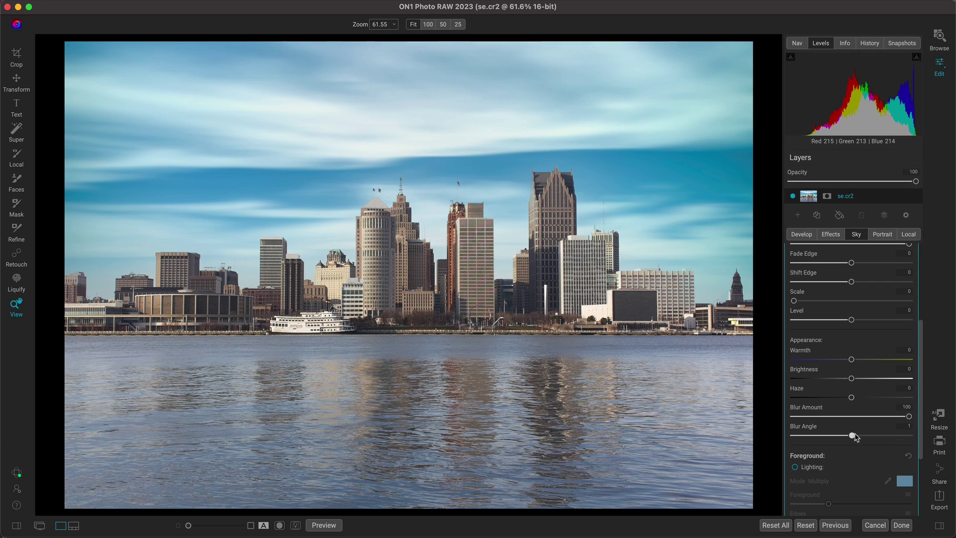
{"action": "mouse_move", "coordinate": [855, 437]}
{"action": "left_mouse_down"}
{"action": "mouse_move", "coordinate": [874, 434]}
{"action": "mouse_move", "coordinate": [839, 438]}
{"action": "left_mouse_up"}
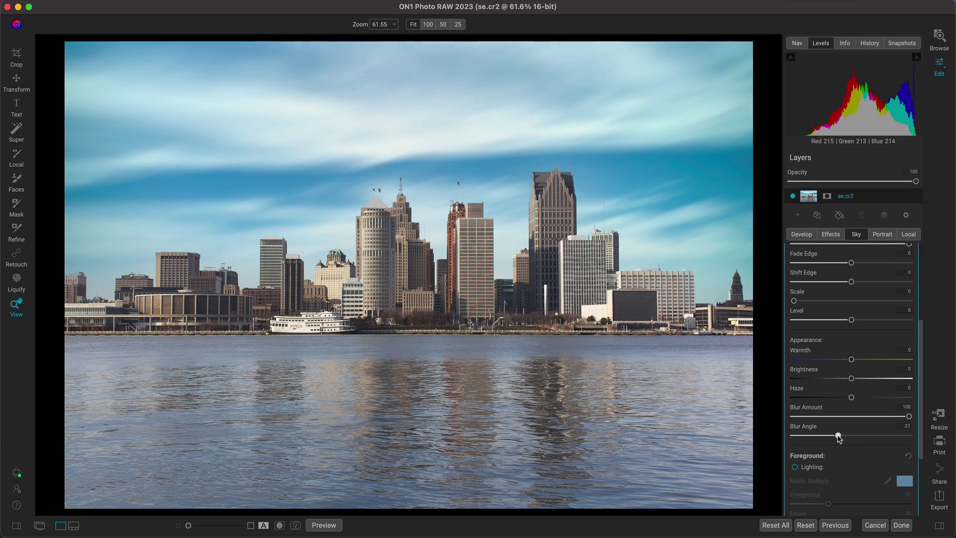
{"action": "double_click", "coordinate": [807, 430]}
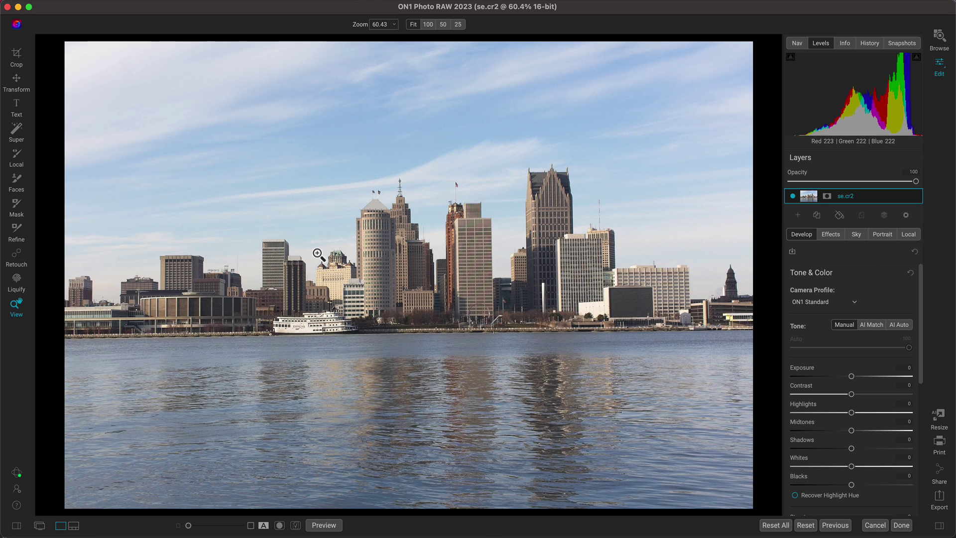
Level the photo 0.7° along the waterline and apply the 4194 × 2796 crop
{"action": "key", "text": "c"}
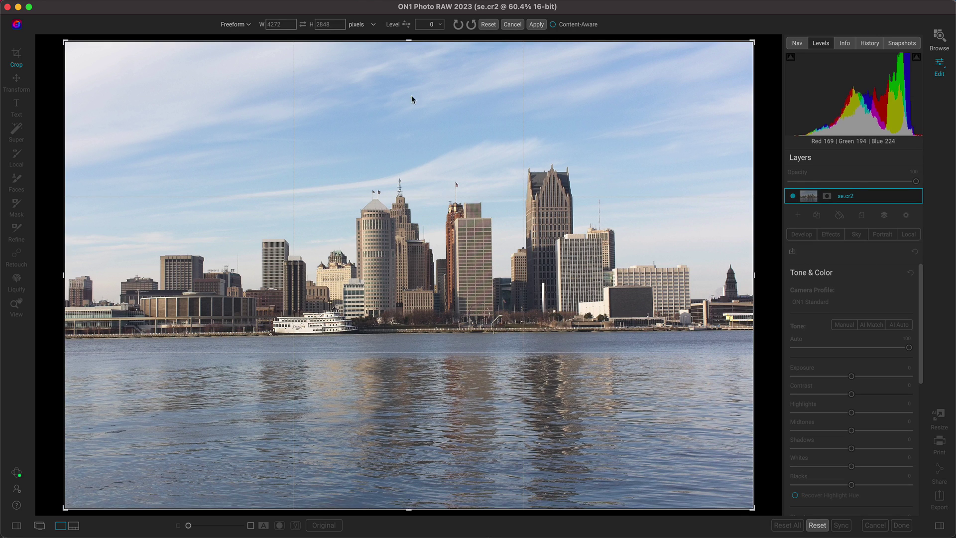
{"action": "left_click", "coordinate": [406, 26]}
{"action": "left_click_drag", "start_coordinate": [178, 337], "coordinate": [746, 334]}
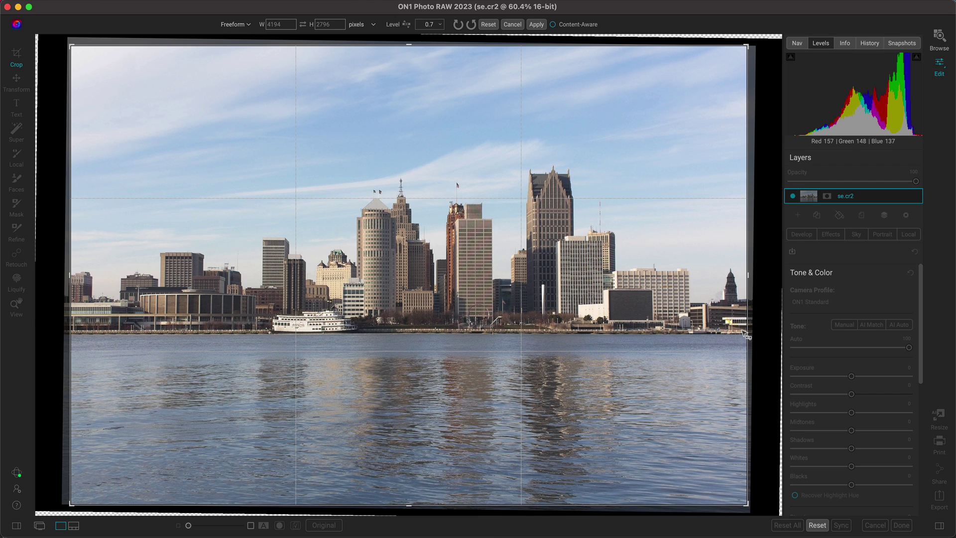
{"action": "key", "text": "Return"}
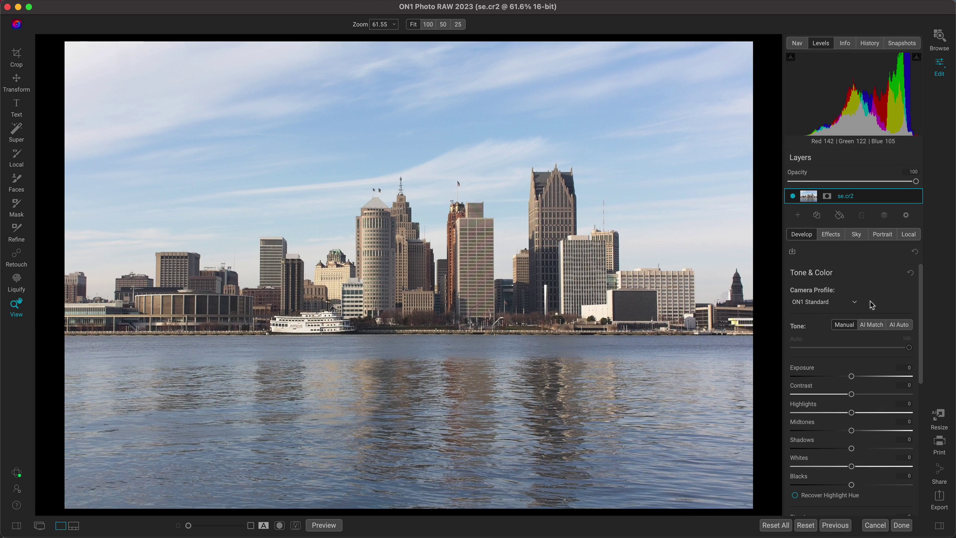
Swap in the Ocudrone Blustery Blue sky category, keeping OcuDrone_Blustery_Blue_Sky_01
{"action": "left_click", "coordinate": [857, 235]}
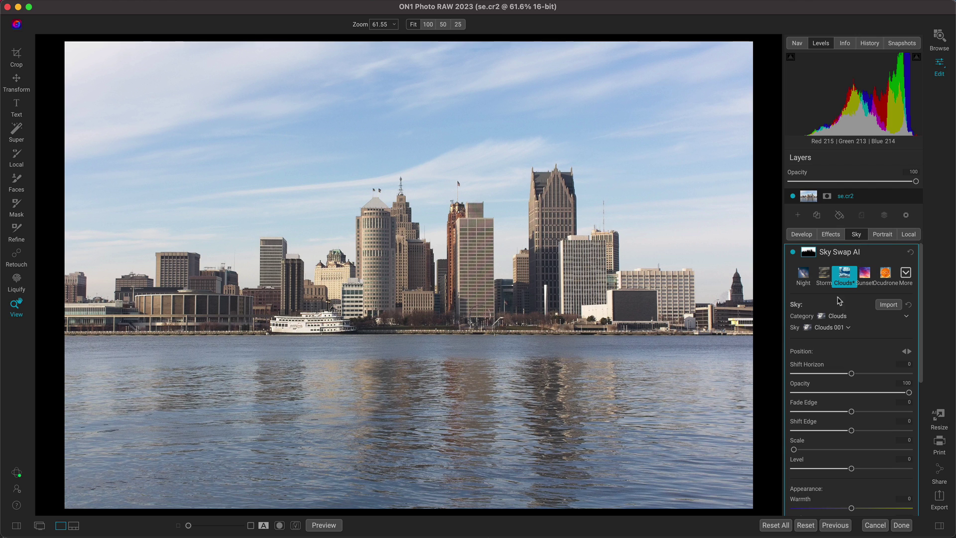
{"action": "left_click", "coordinate": [842, 327]}
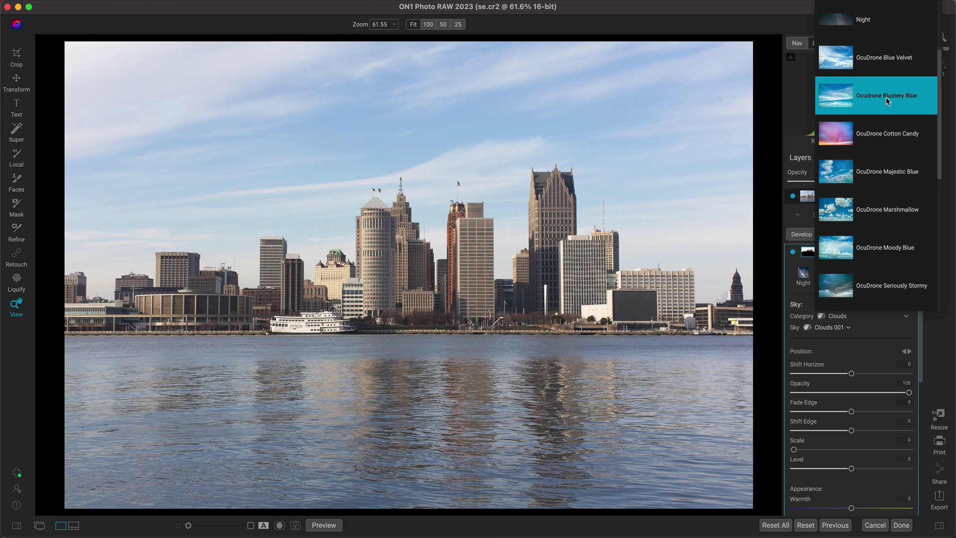
{"action": "left_click", "coordinate": [886, 97]}
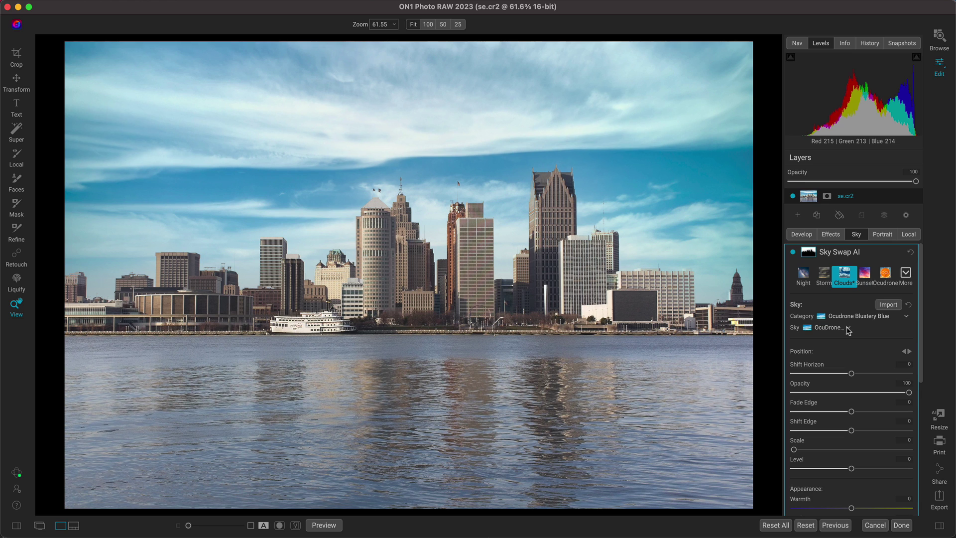
{"action": "left_click", "coordinate": [848, 329]}
{"action": "scroll", "coordinate": [882, 112], "scroll_direction": "down", "scroll_amount": 3}
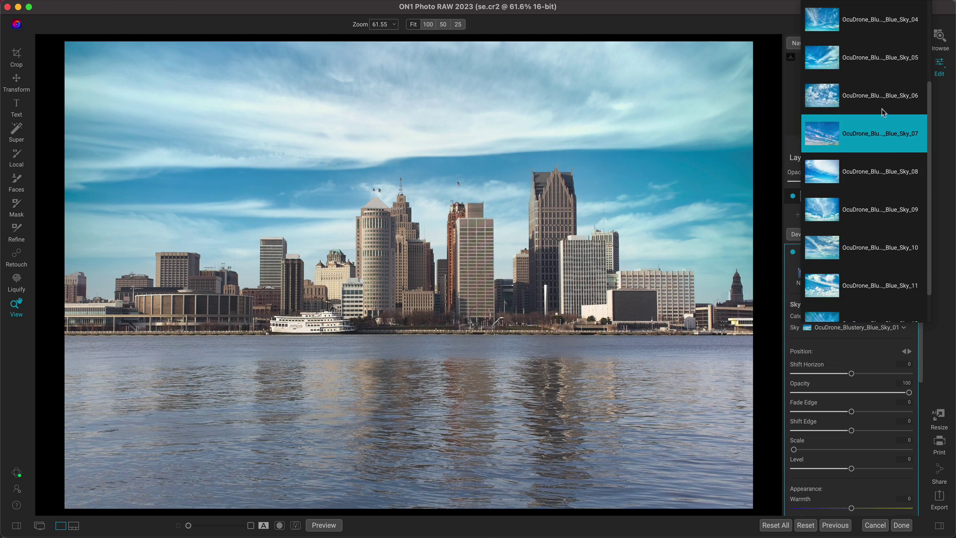
{"action": "left_click", "coordinate": [865, 343]}
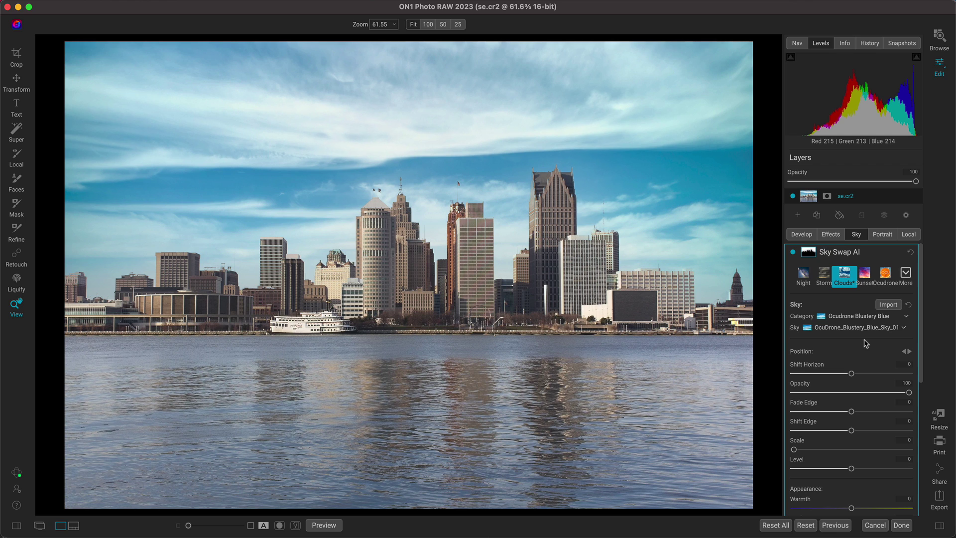
Set the sky's Blur Amount to 100 and reset Blur Angle to 0
{"action": "scroll", "coordinate": [861, 359], "scroll_direction": "down", "scroll_amount": 5}
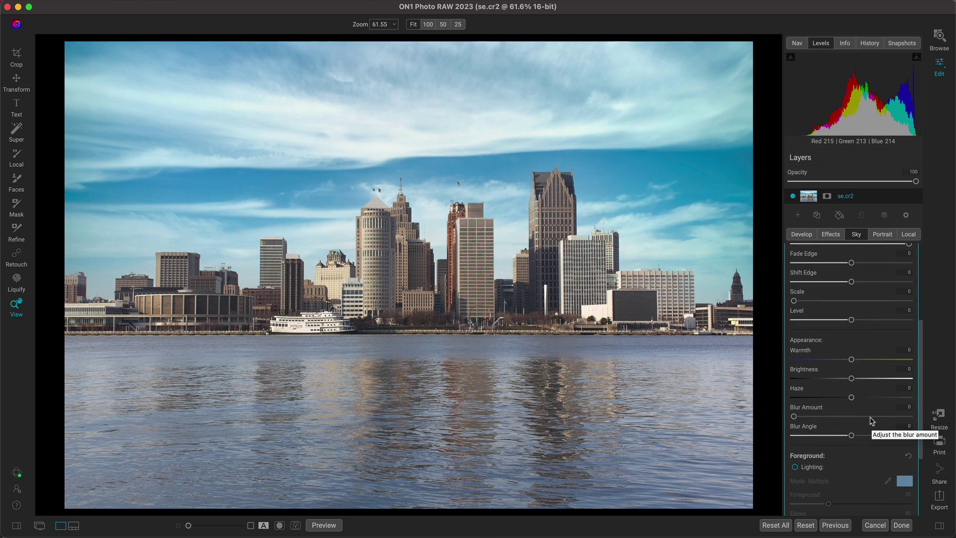
{"action": "left_click_drag", "start_coordinate": [795, 417], "coordinate": [912, 422]}
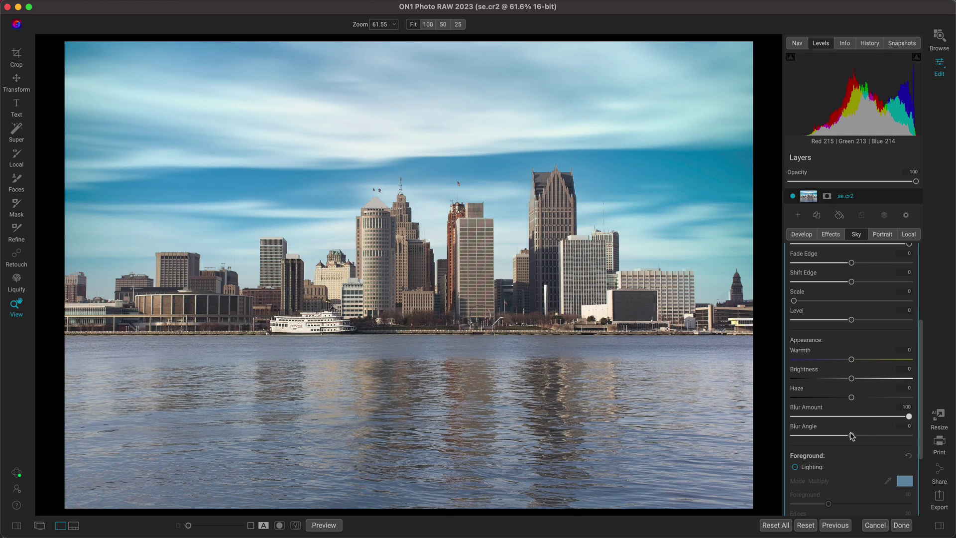
{"action": "mouse_move", "coordinate": [852, 436]}
{"action": "left_mouse_down"}
{"action": "mouse_move", "coordinate": [881, 436]}
{"action": "mouse_move", "coordinate": [841, 438]}
{"action": "left_mouse_up"}
{"action": "double_click", "coordinate": [806, 432]}
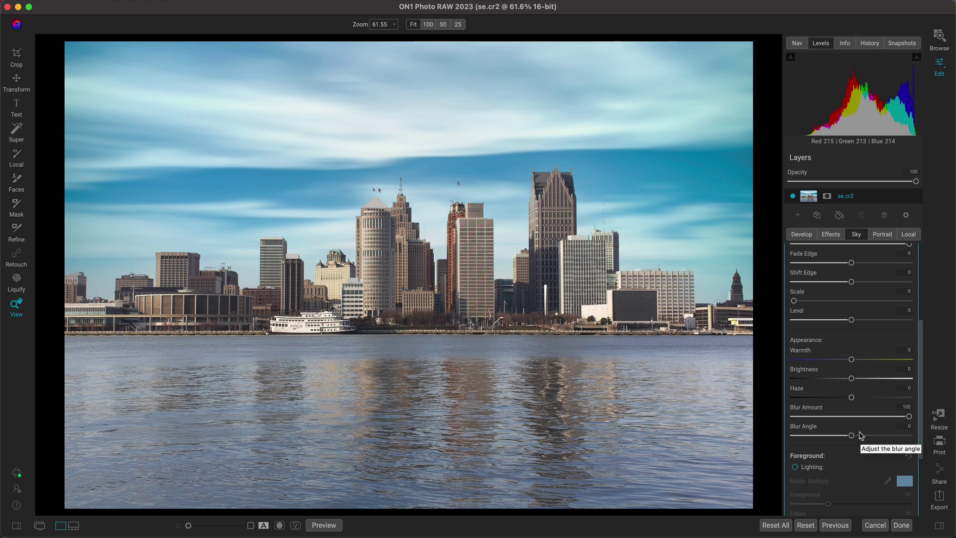
Toggle Sky Swap AI off and back on to compare with the original sky
{"action": "scroll", "coordinate": [861, 435], "scroll_direction": "up", "scroll_amount": 6}
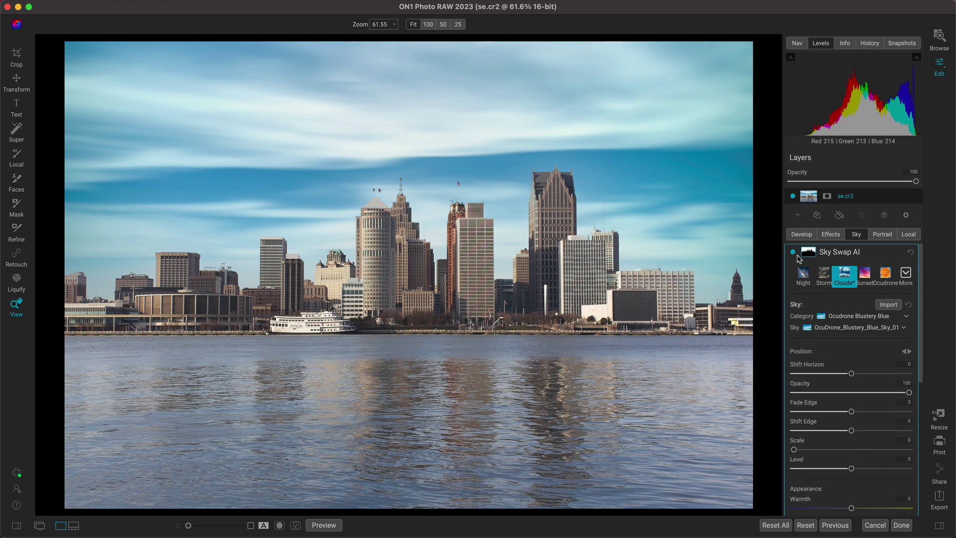
{"action": "left_click", "coordinate": [793, 252]}
{"action": "left_click", "coordinate": [793, 252]}
Add a Blur filter limited to the water using the Water mask
{"action": "left_click", "coordinate": [831, 234]}
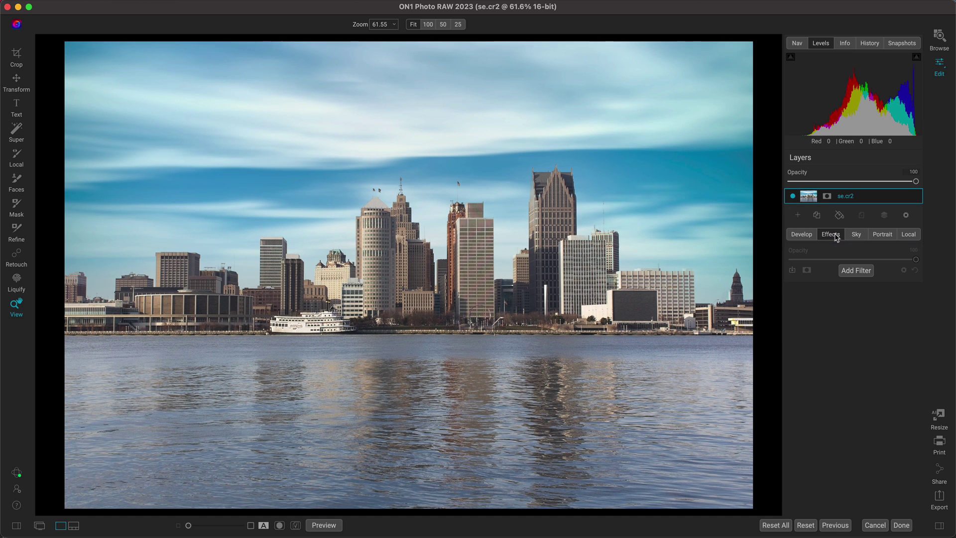
{"action": "left_click", "coordinate": [855, 271]}
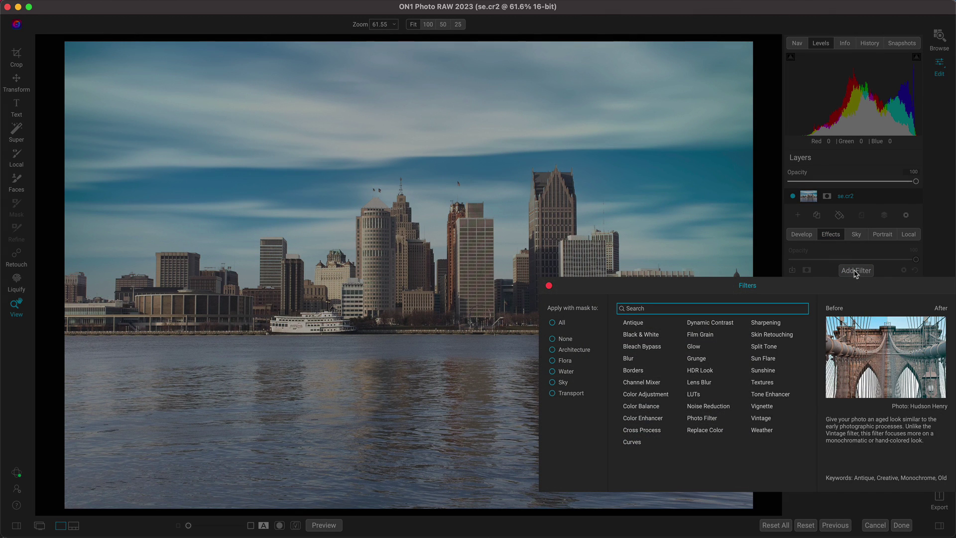
{"action": "left_click", "coordinate": [566, 372]}
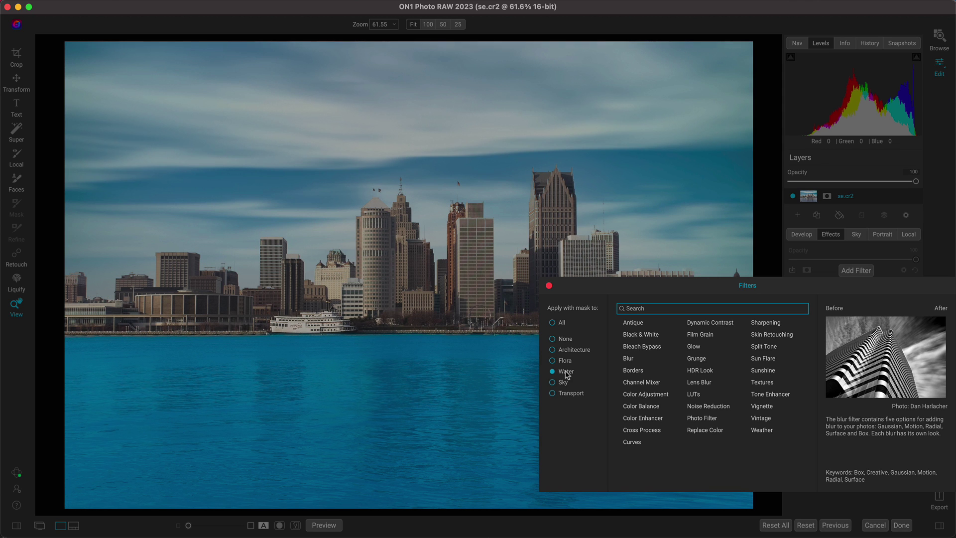
{"action": "left_click", "coordinate": [627, 359]}
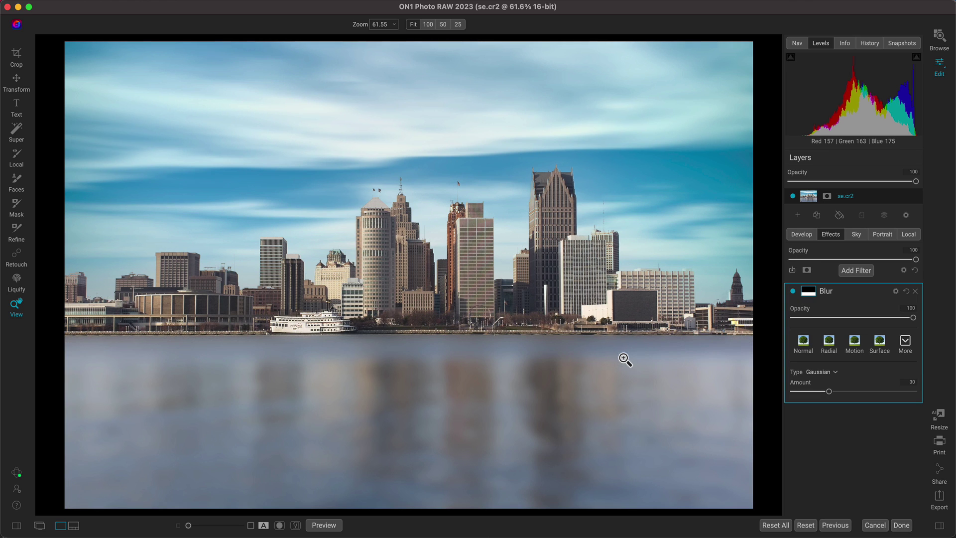
Make it a Motion blur with Distance 170 and Smoothing 0, comparing before and after
{"action": "left_click", "coordinate": [854, 345]}
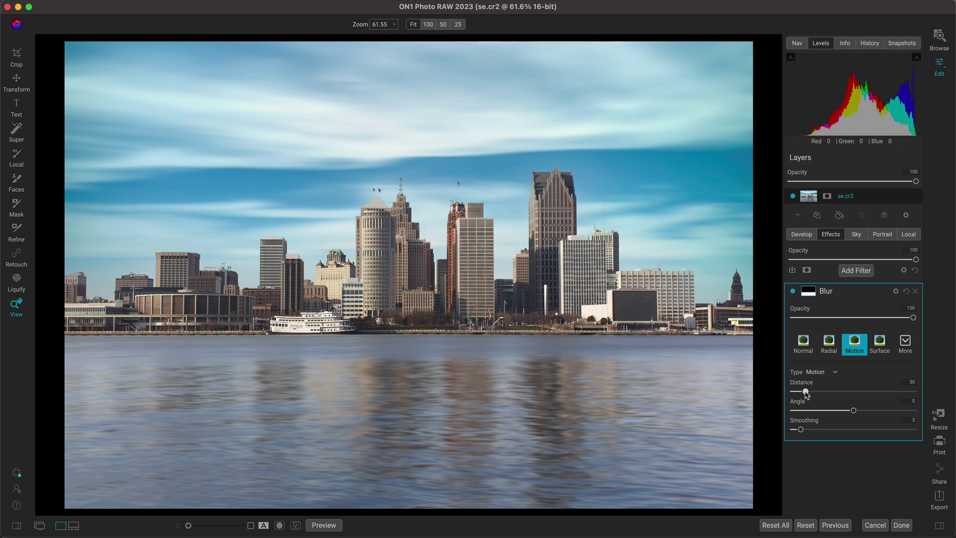
{"action": "left_click_drag", "start_coordinate": [805, 393], "coordinate": [835, 391]}
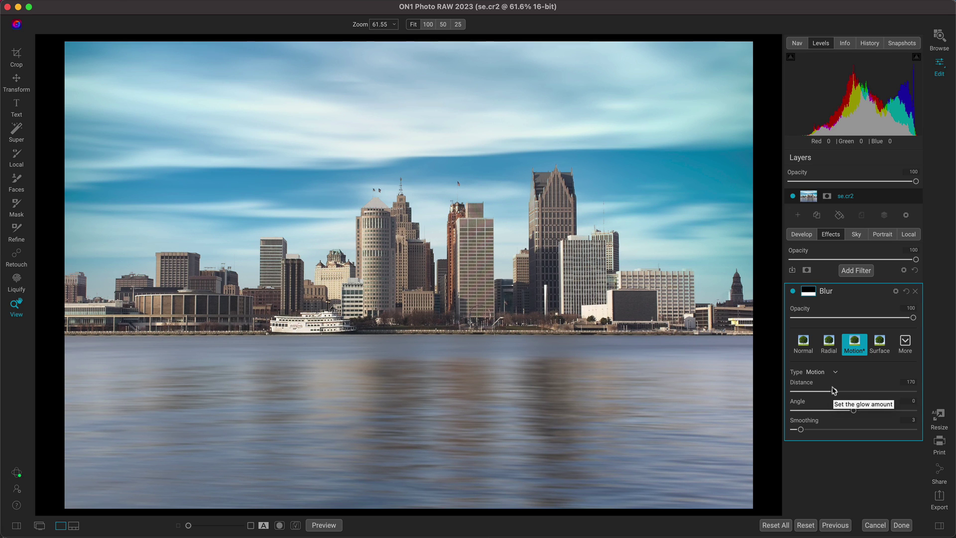
{"action": "left_click_drag", "start_coordinate": [801, 429], "coordinate": [785, 437]}
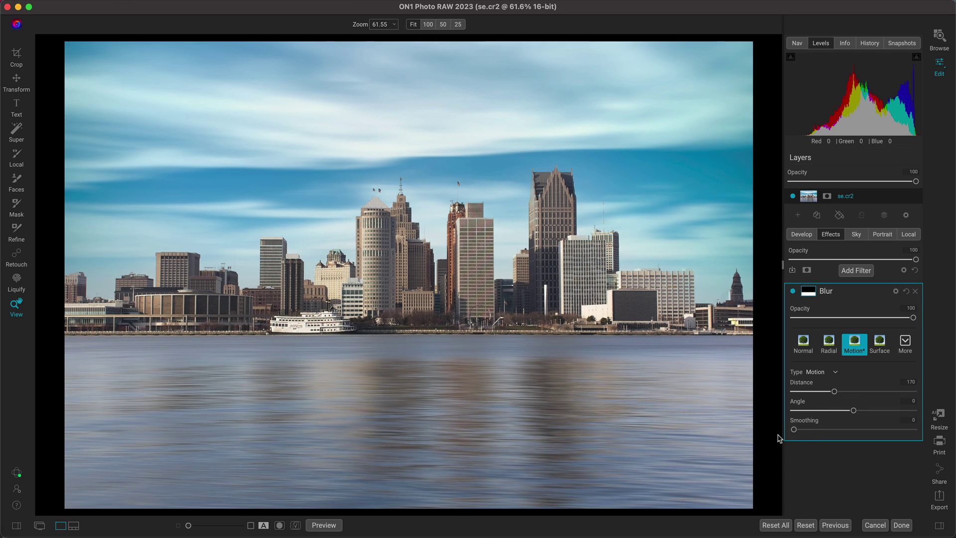
{"action": "left_click", "coordinate": [793, 292]}
{"action": "left_click", "coordinate": [793, 291]}
Super Select the water and apply a Darker glow adjustment to it
{"action": "left_click", "coordinate": [345, 417]}
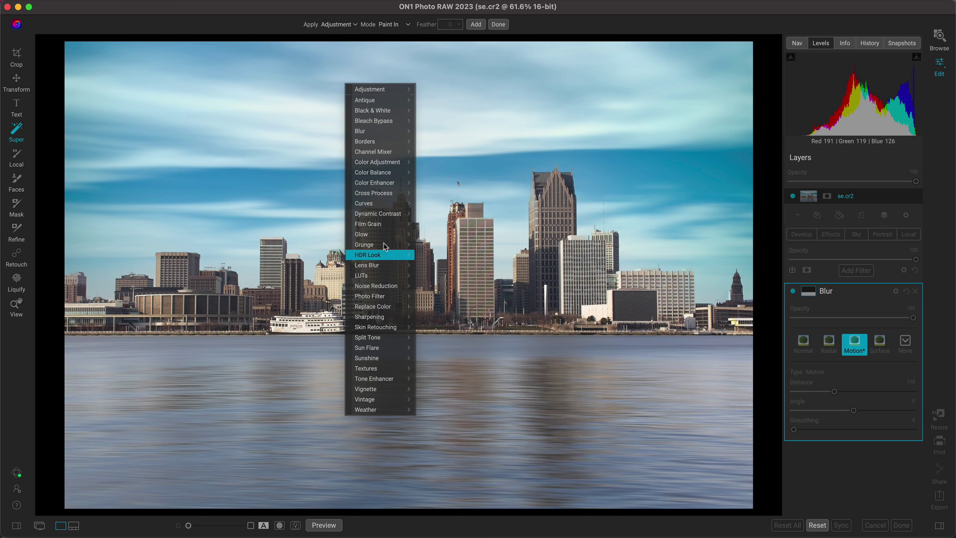
{"action": "mouse_move", "coordinate": [387, 237]}
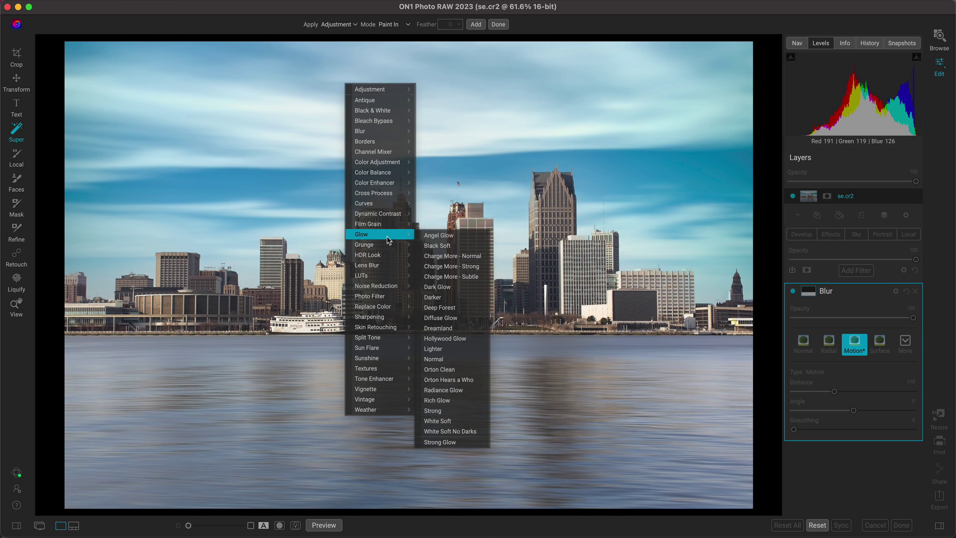
{"action": "left_click", "coordinate": [462, 297]}
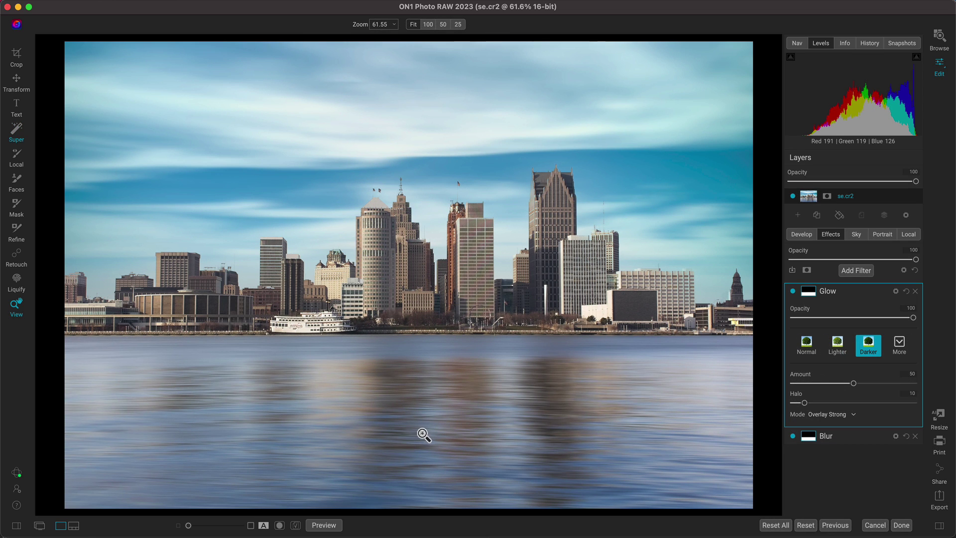
Add a Texture Enhancer dynamic contrast to the selected water, then preview against the original
{"action": "left_click", "coordinate": [318, 299]}
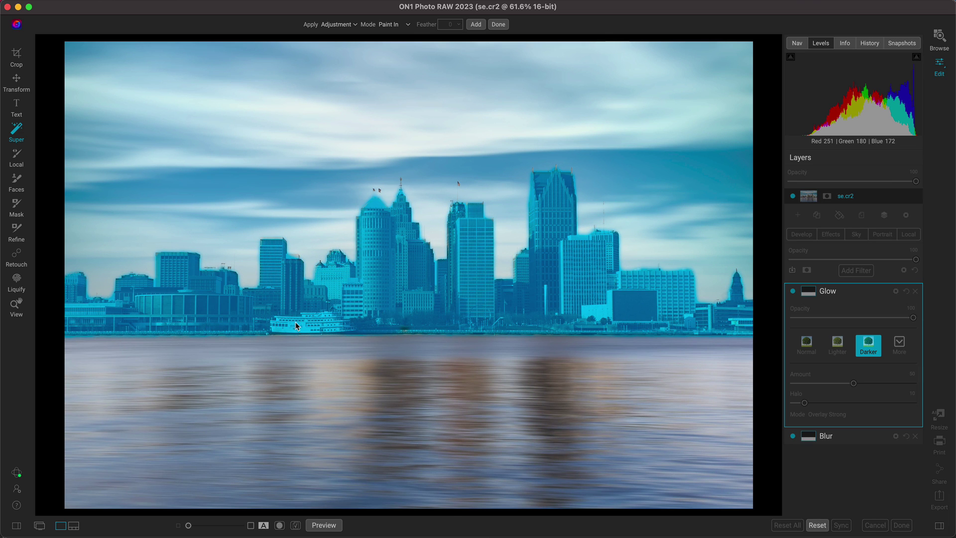
{"action": "right_click", "coordinate": [390, 281]}
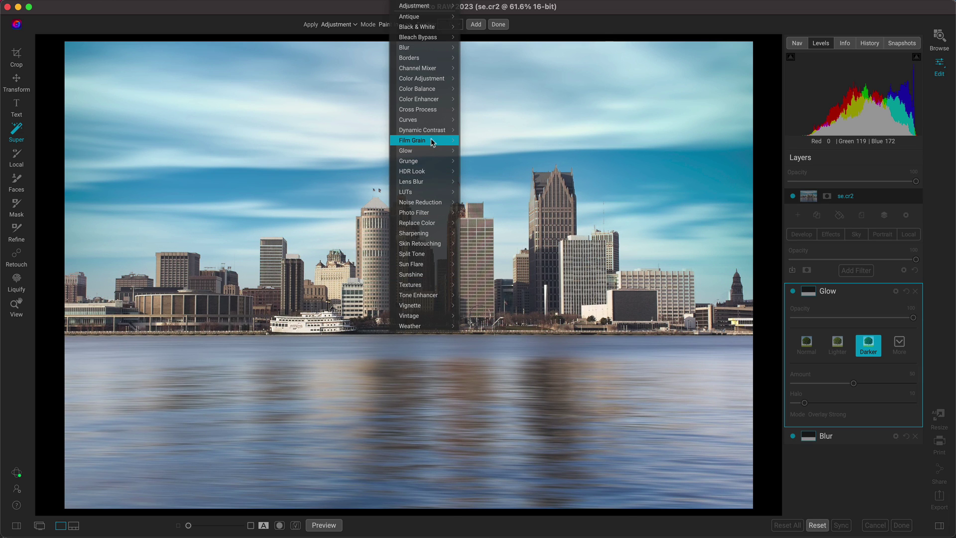
{"action": "mouse_move", "coordinate": [436, 134]}
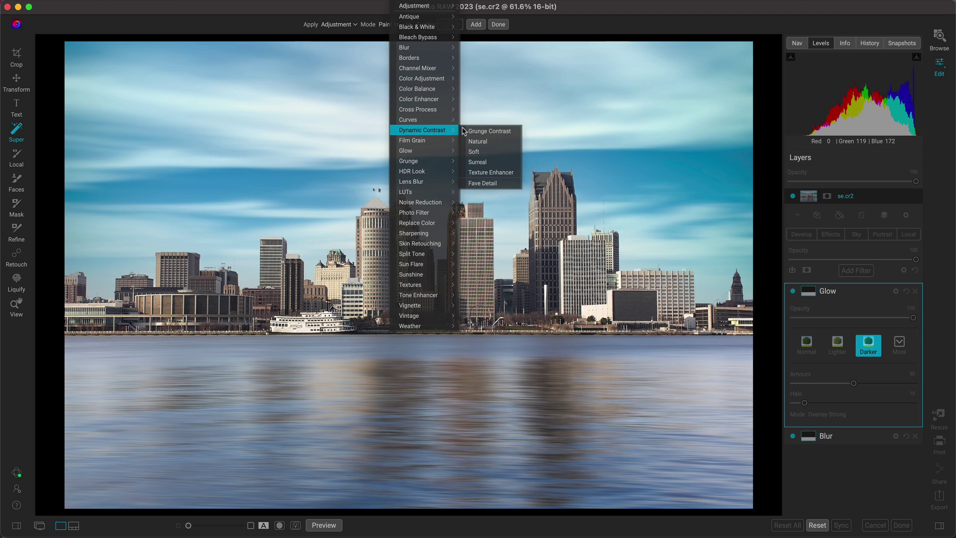
{"action": "left_click", "coordinate": [505, 174]}
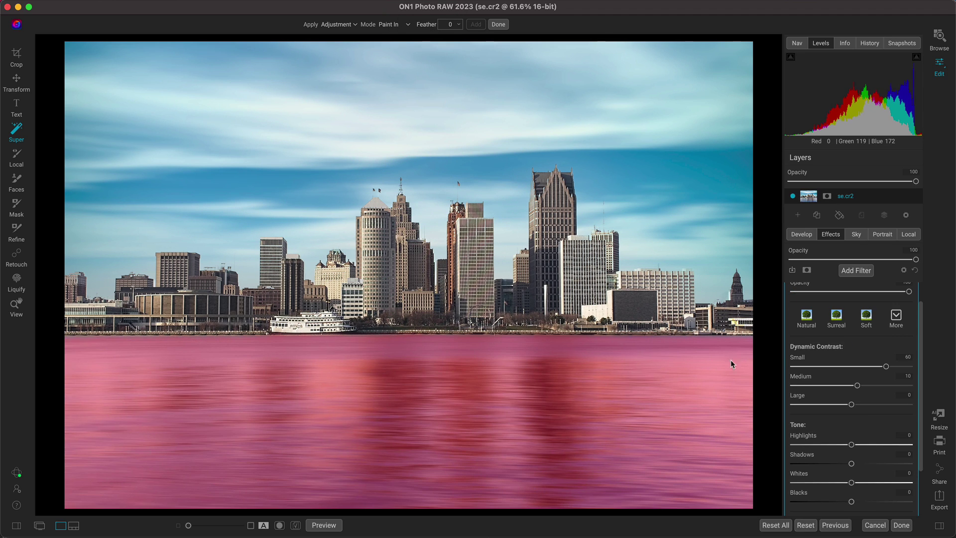
{"action": "key", "text": "z"}
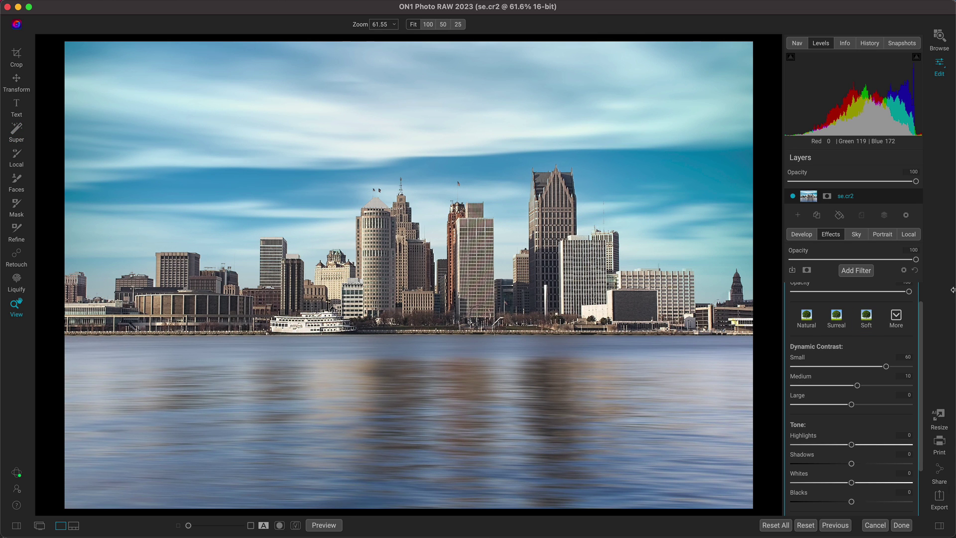
{"action": "key", "text": "backslash"}
{"action": "key", "text": "backslash"}
Add a Black & White filter with a neutral preset and compare against the colour original
{"action": "left_click", "coordinate": [865, 276]}
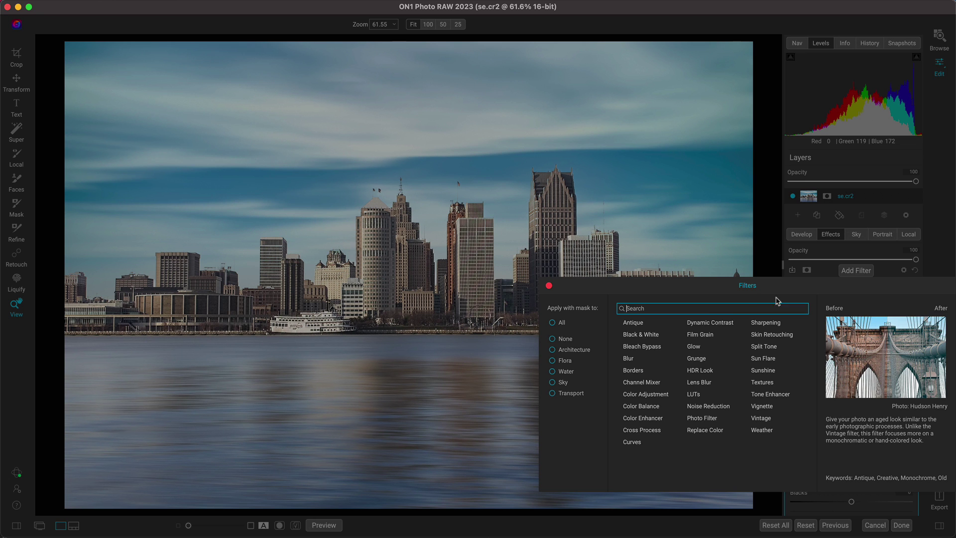
{"action": "left_click", "coordinate": [651, 335]}
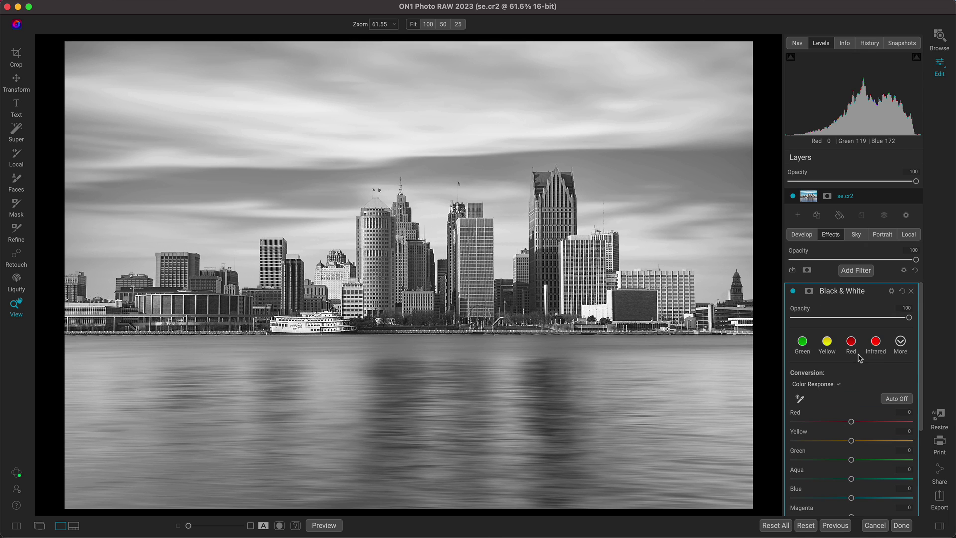
{"action": "left_click", "coordinate": [906, 345]}
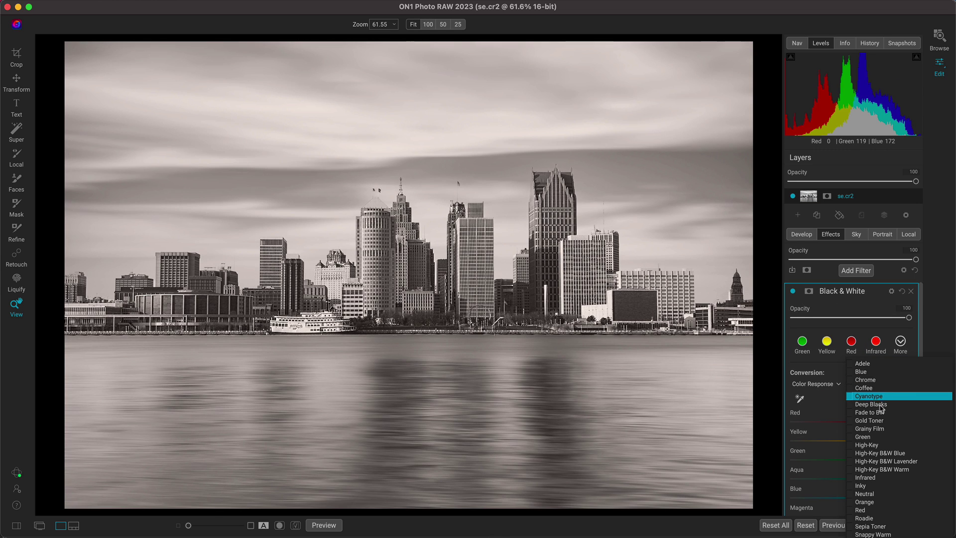
{"action": "left_click", "coordinate": [880, 404]}
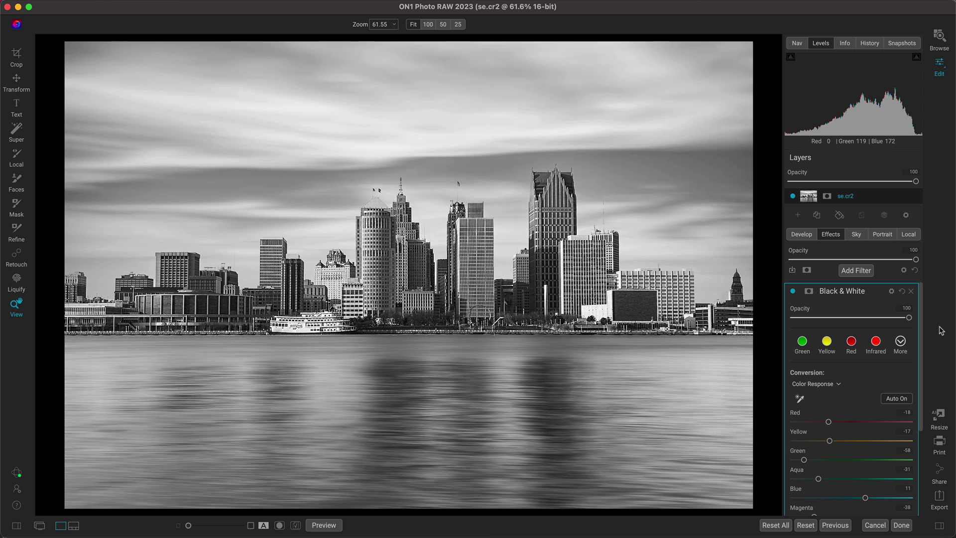
{"action": "key", "text": "backslash"}
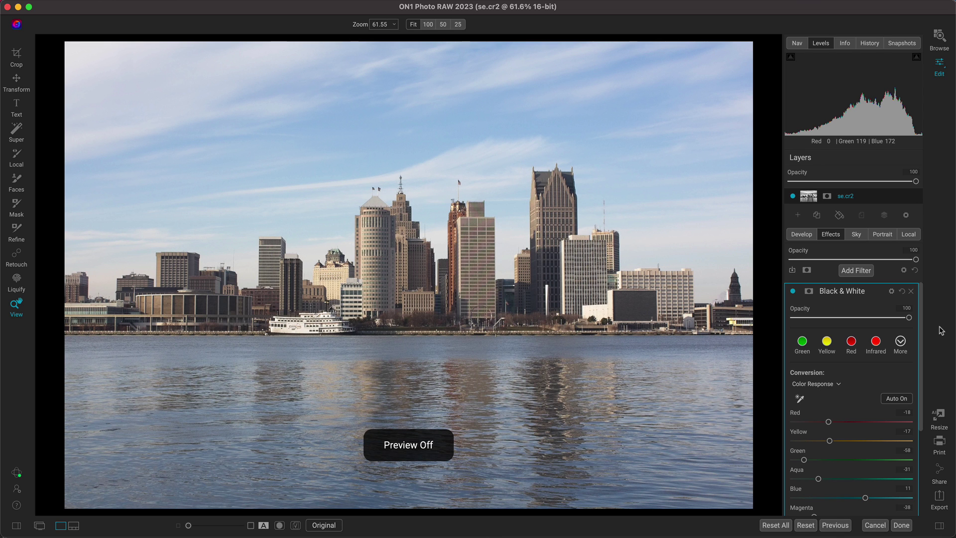
{"action": "key", "text": "backslash"}
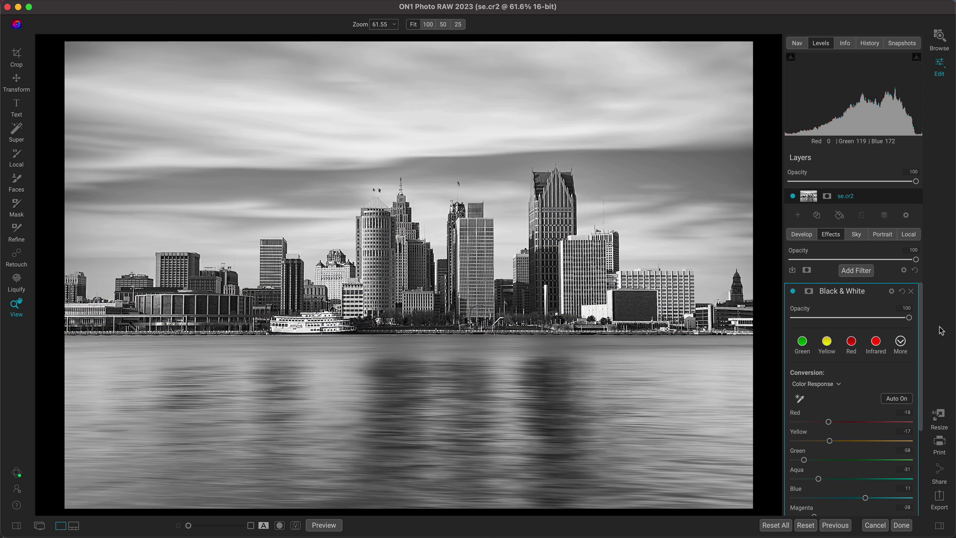